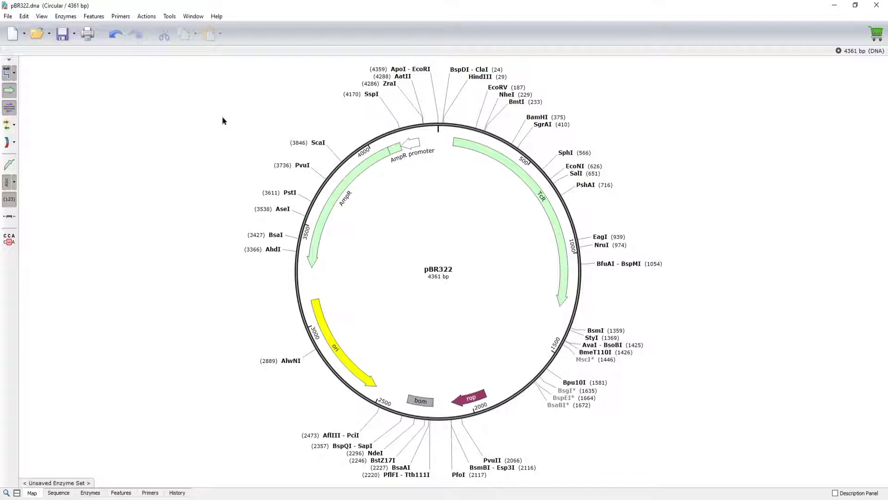
Empty the chosen enzyme set, removing BamHI and then all remaining enzymes.
mouse_move(318, 146)
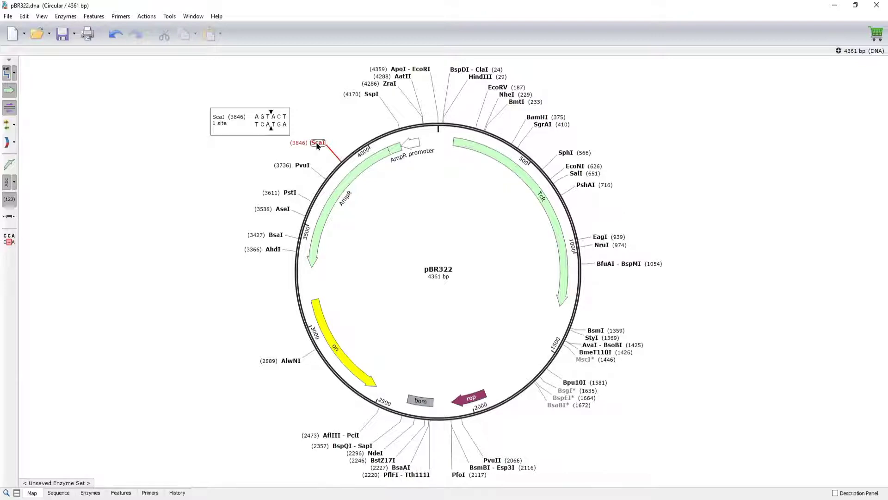
mouse_move(536, 121)
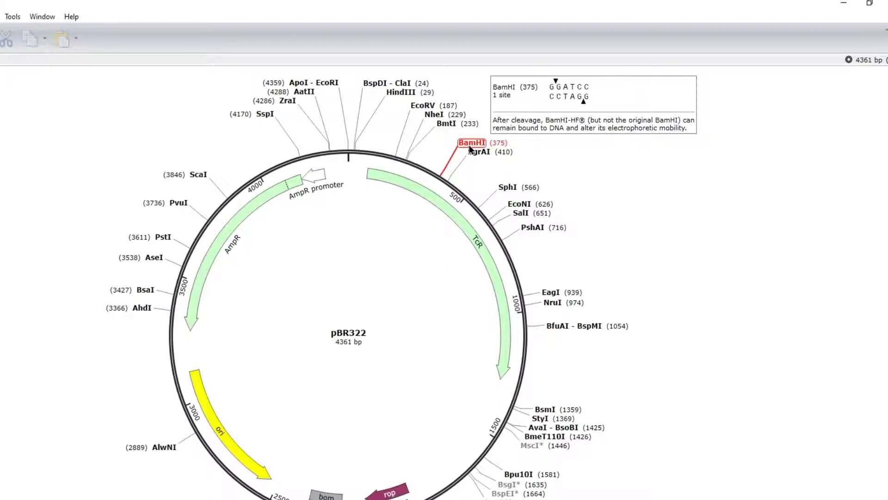
click(77, 19)
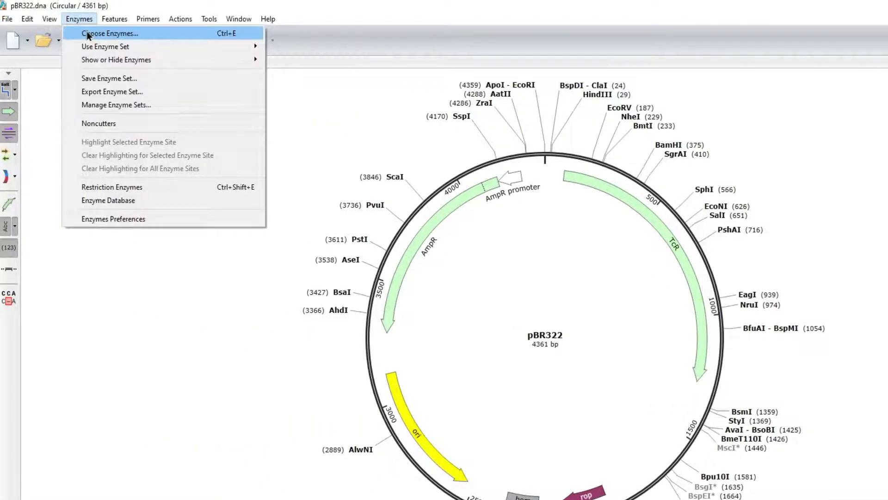
click(87, 33)
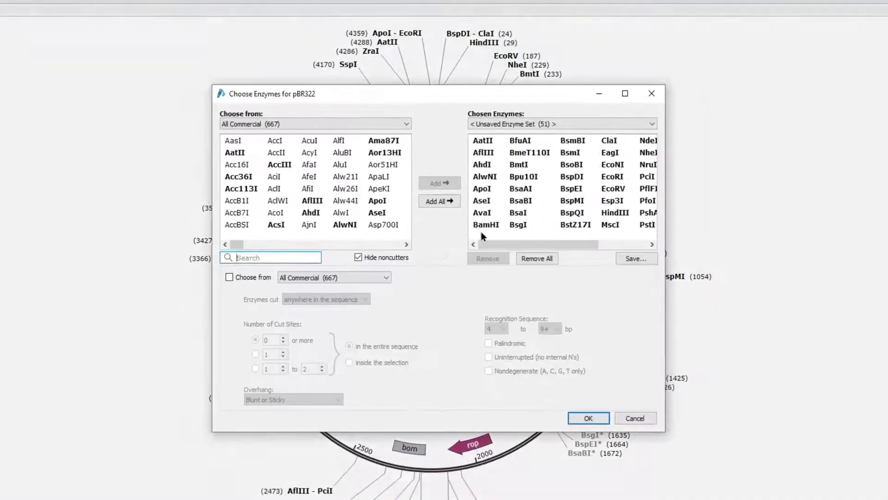
click(598, 276)
click(489, 258)
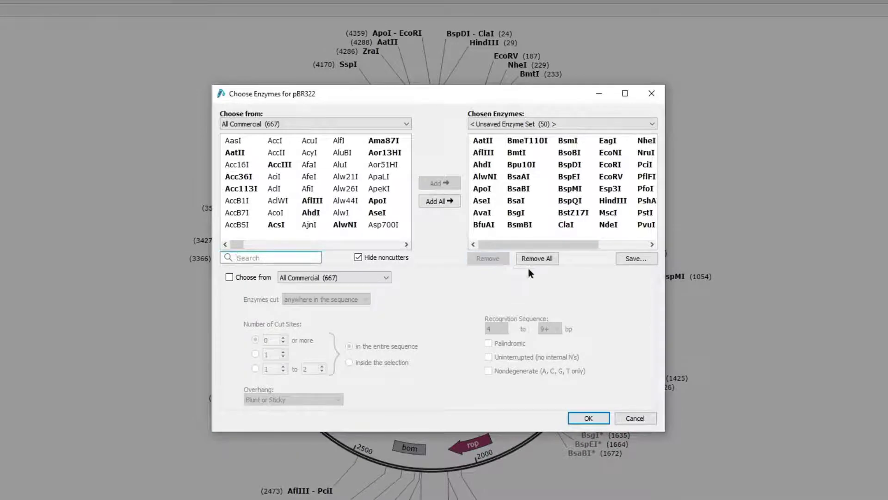
click(537, 259)
click(588, 418)
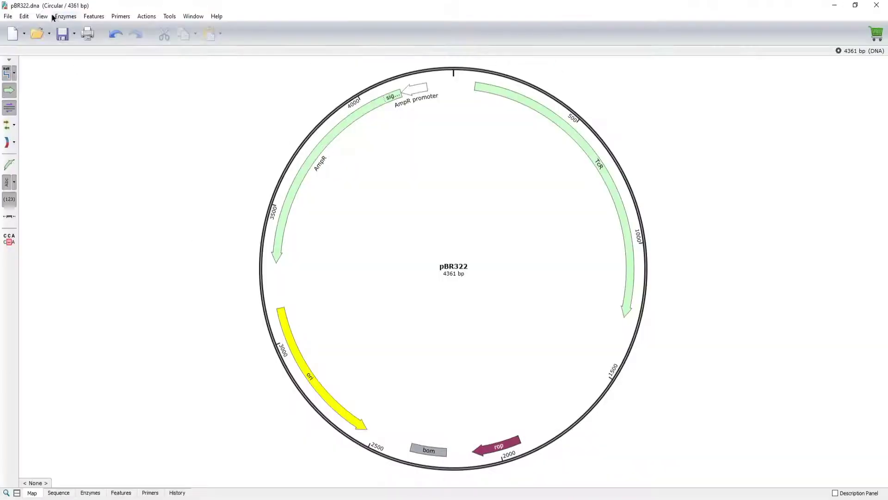
Choose EcoRI plus the Nonredundant Commercial enzymes that cut exactly once, and show them on the map.
click(66, 16)
click(73, 28)
text(EcoRI)
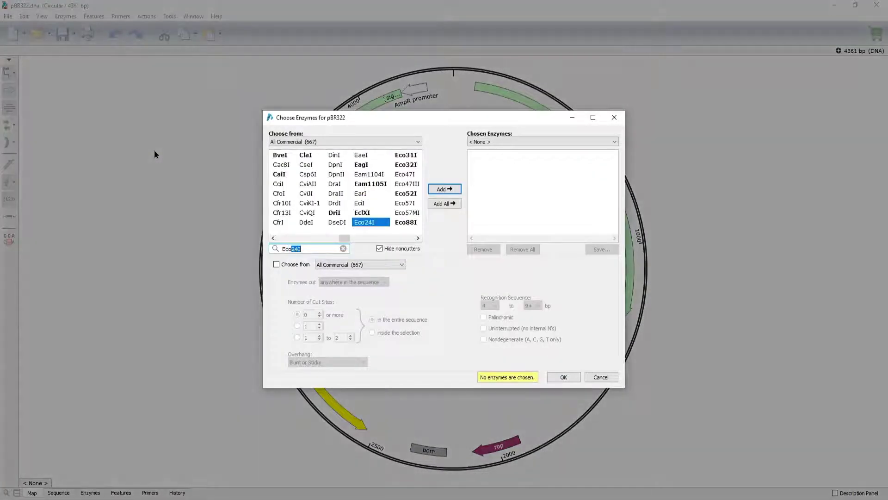
click(444, 189)
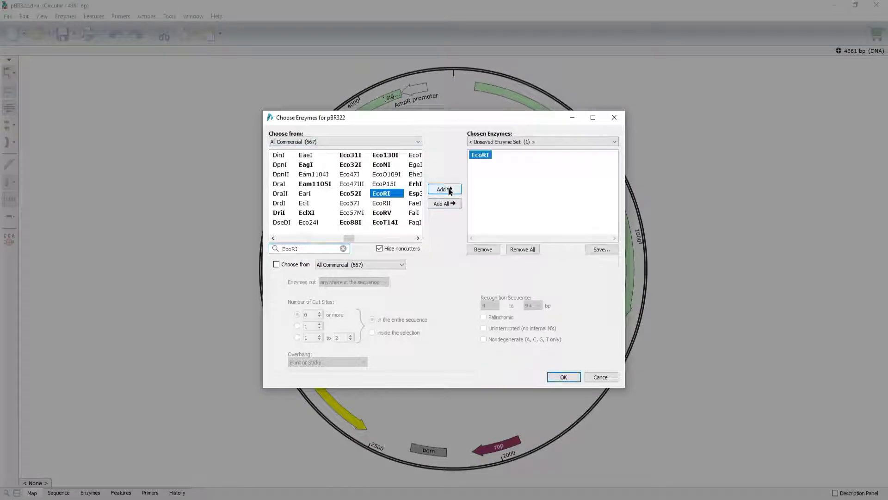
click(276, 265)
click(401, 265)
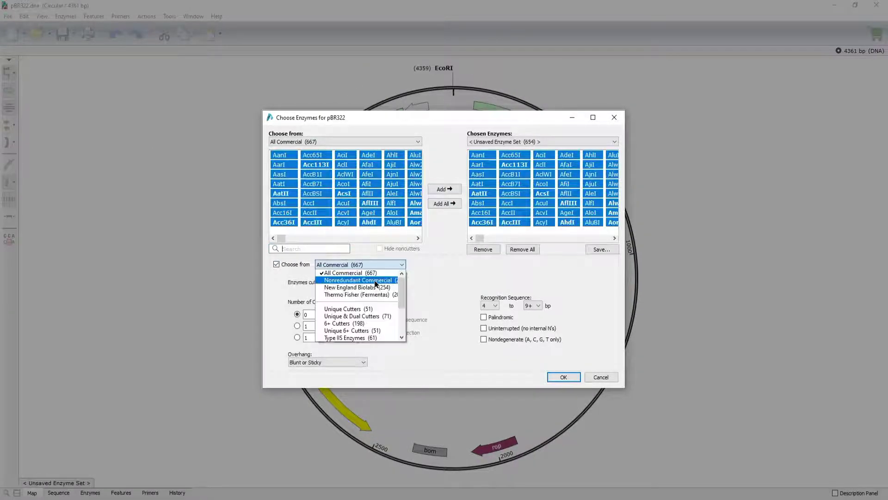
click(349, 284)
click(297, 326)
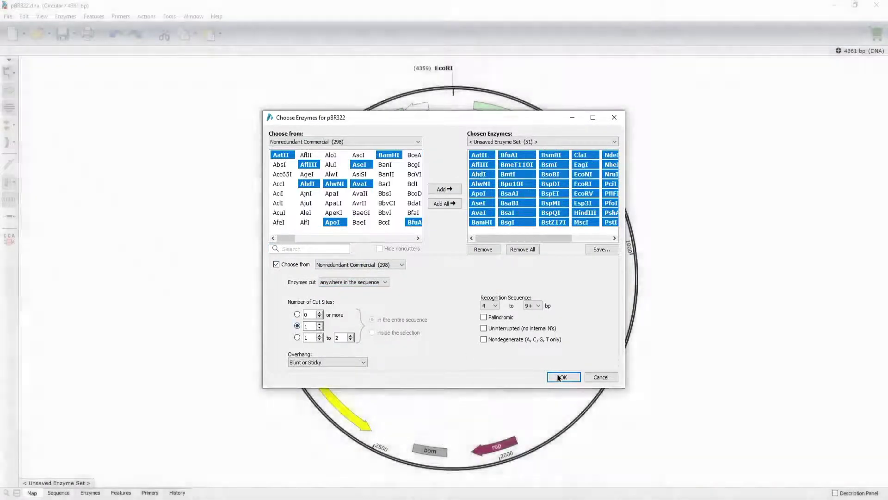
click(563, 377)
Remove PvuI from the chosen enzymes and hide the BamHI site on the map.
right_click(230, 156)
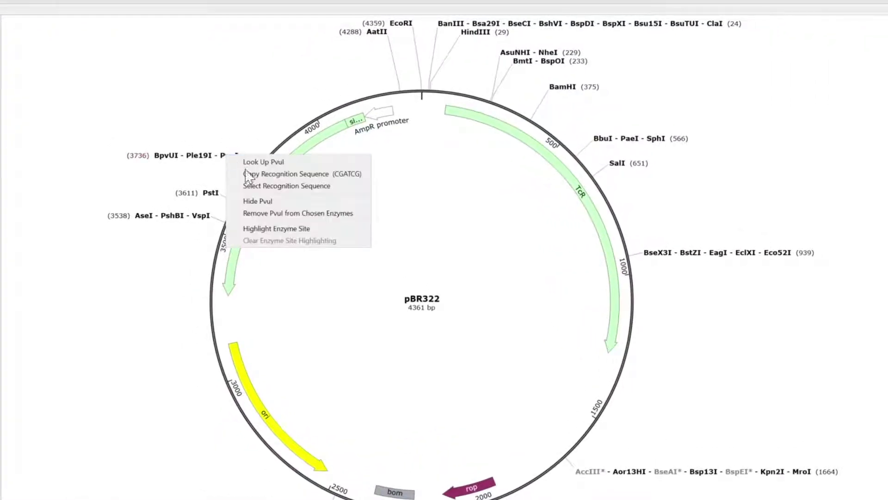
click(280, 206)
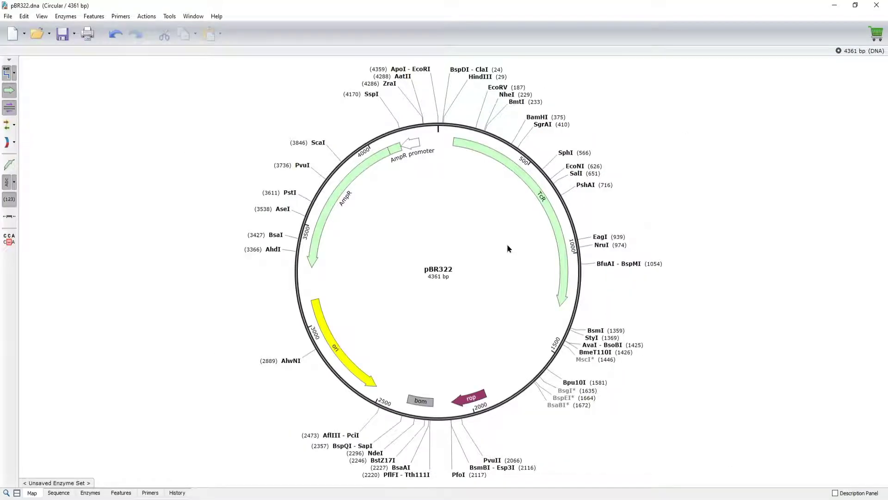
right_click(535, 117)
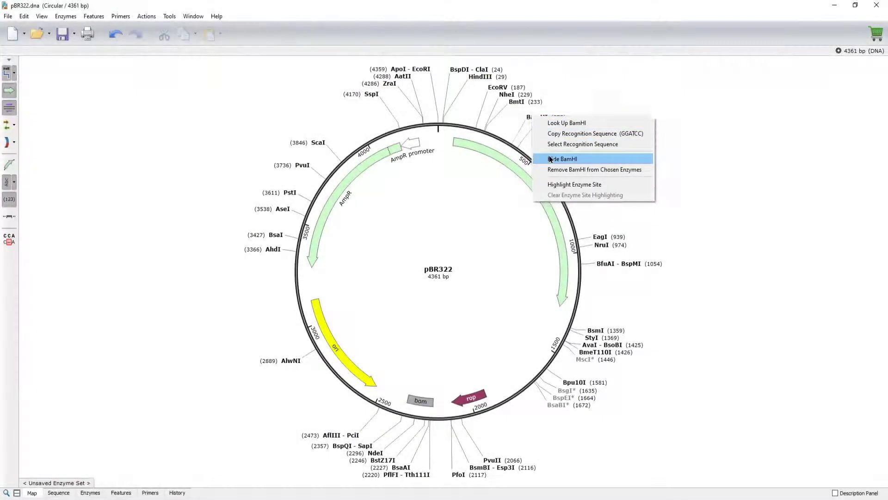
click(550, 158)
click(6, 72)
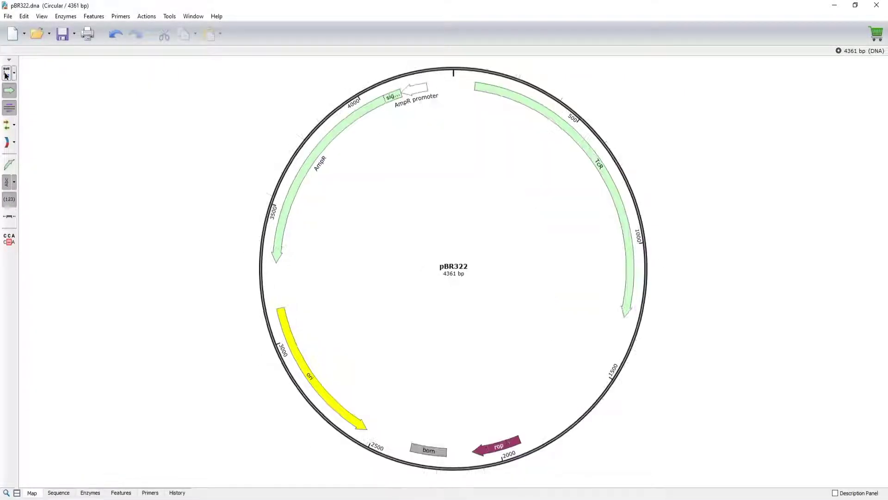
click(6, 72)
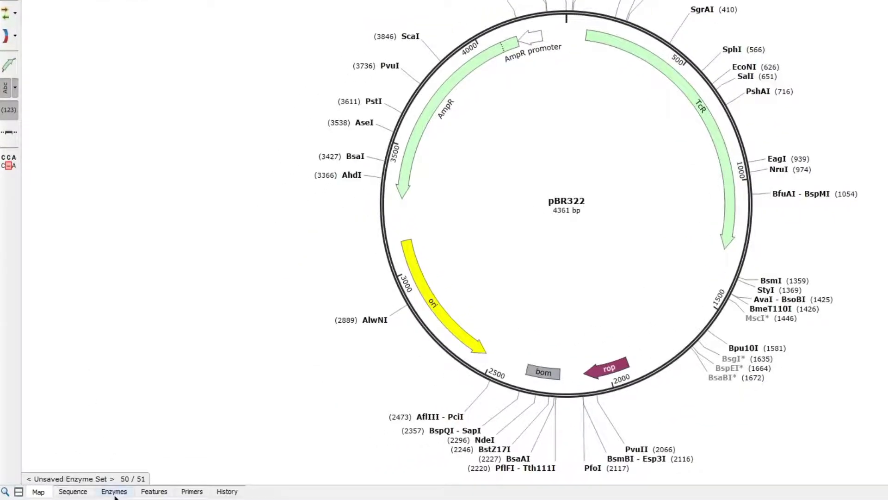
Uncheck EagI and EcoRV in the Enzymes list to hide their sites.
click(114, 491)
scroll(12, 398, down, 1)
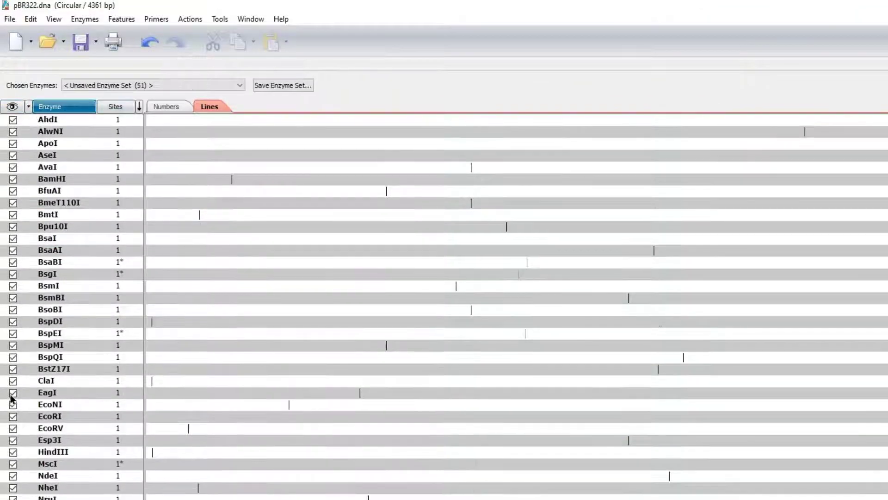
click(13, 393)
click(13, 428)
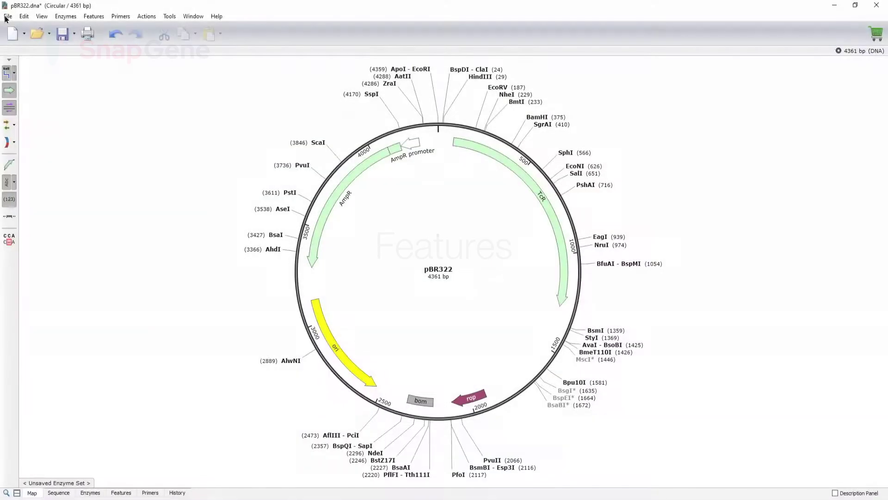
Browse the common features library, then close it.
click(94, 16)
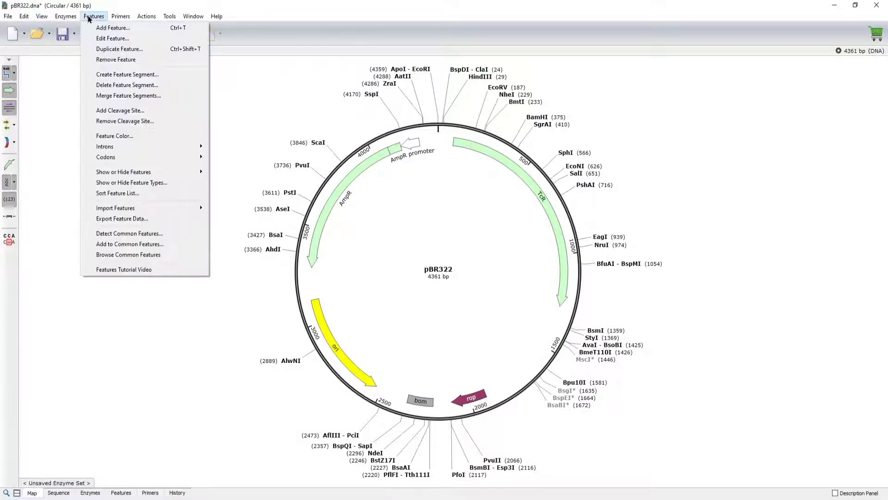
click(113, 255)
mouse_move(138, 79)
mouse_down()
mouse_move(139, 135)
mouse_move(139, 74)
mouse_up()
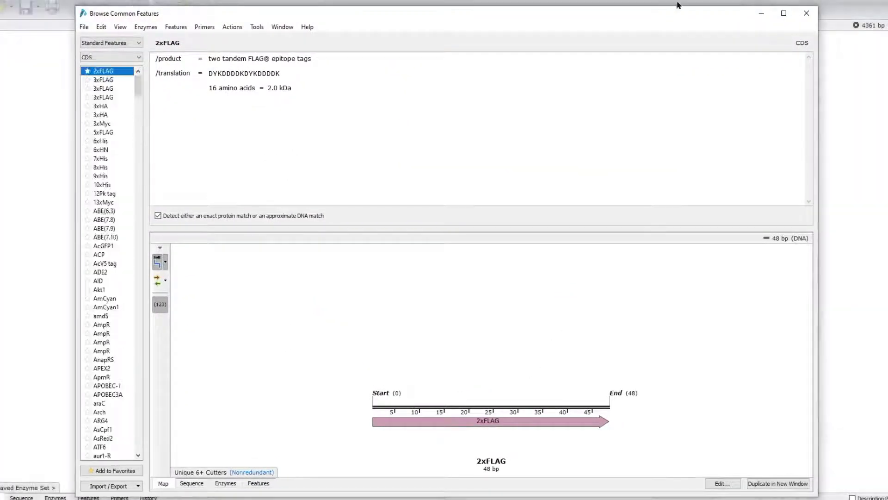
click(806, 13)
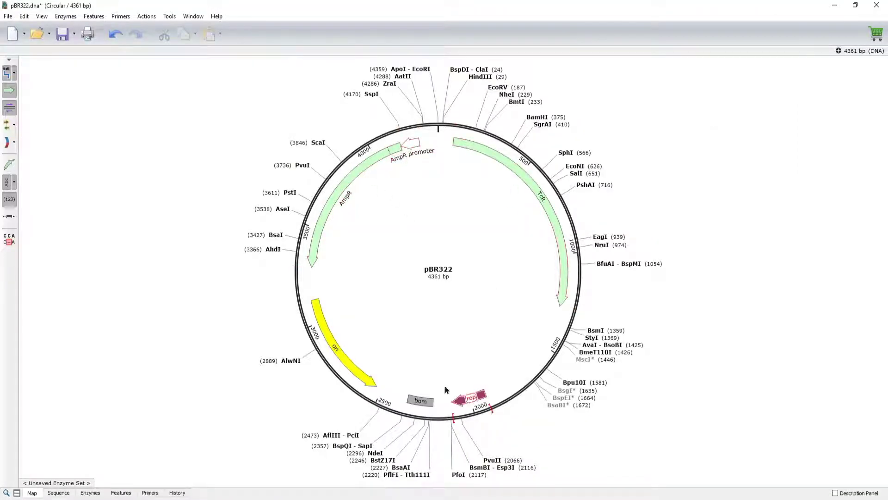
Detect common features in pBR322, sort them by type, and add the ticked tet promoter.
click(93, 16)
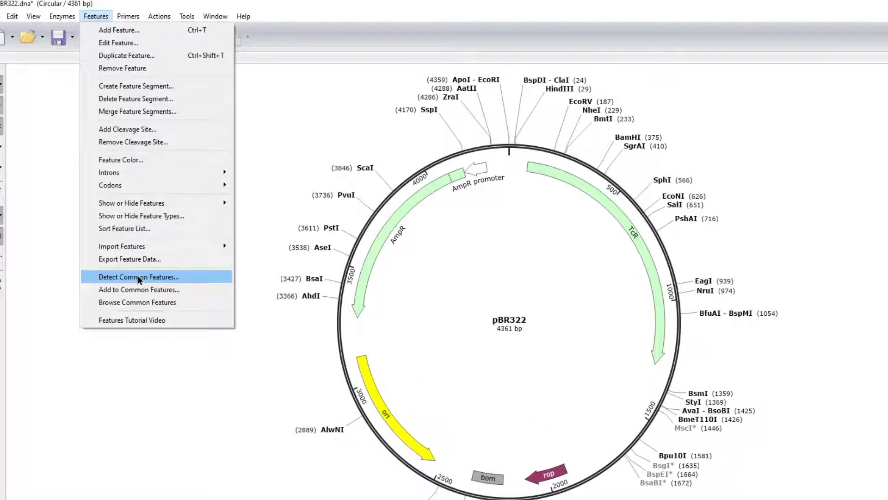
click(139, 277)
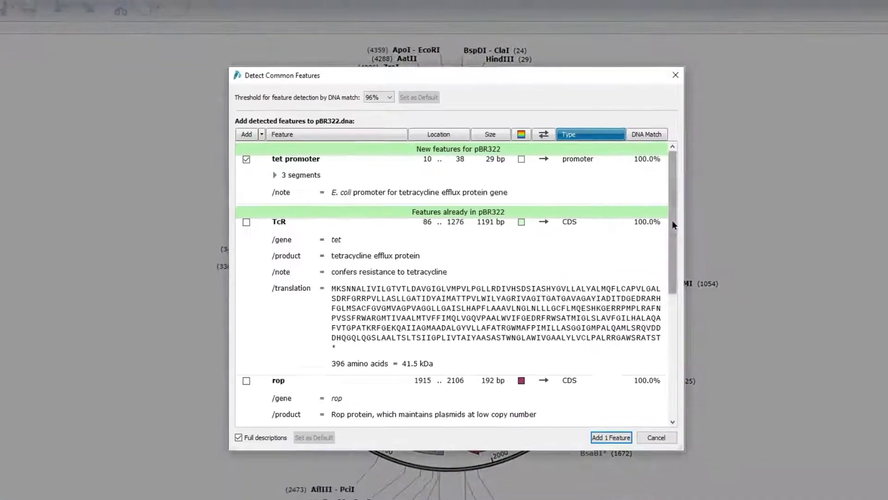
scroll(661, 315, down, 10)
drag(664, 325, 658, 253)
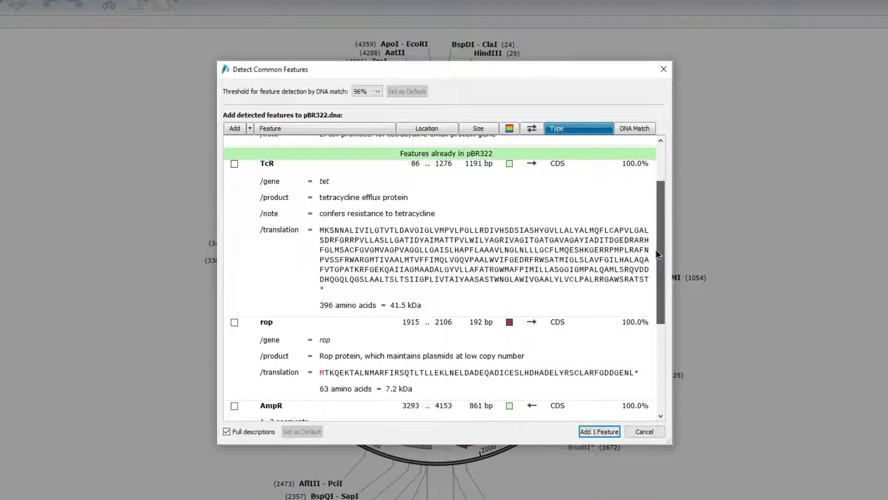
click(227, 431)
click(357, 129)
click(400, 131)
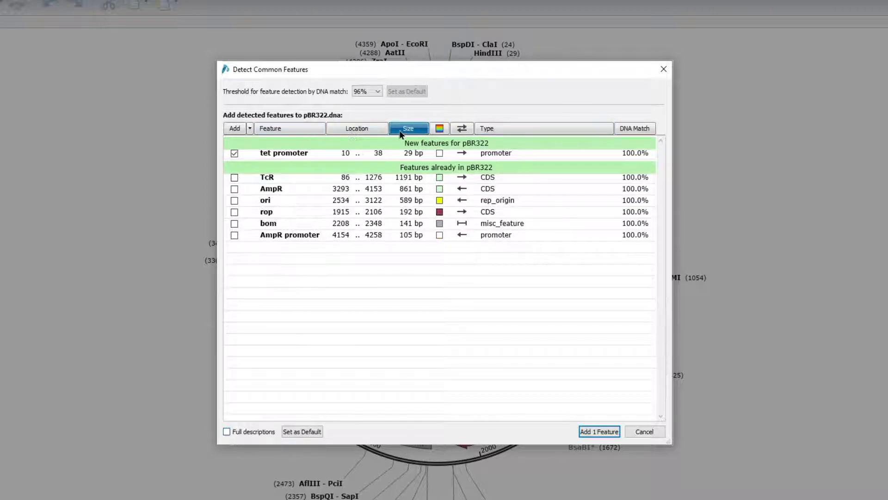
click(507, 129)
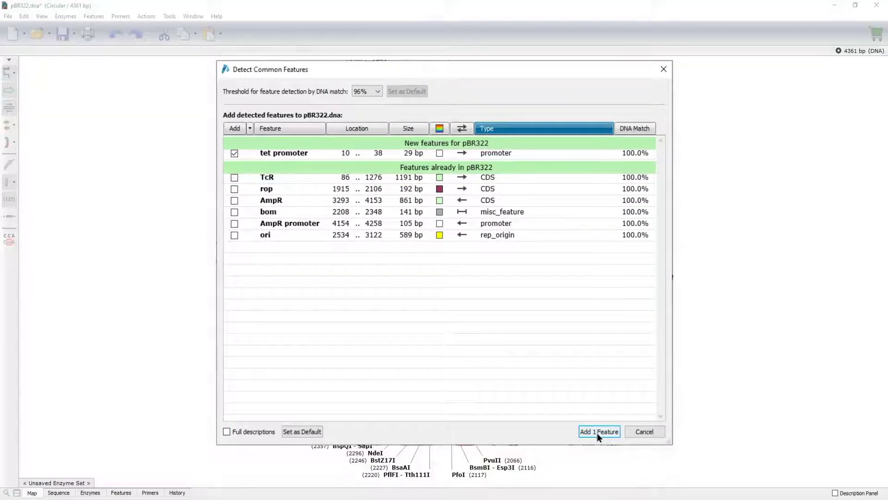
click(597, 432)
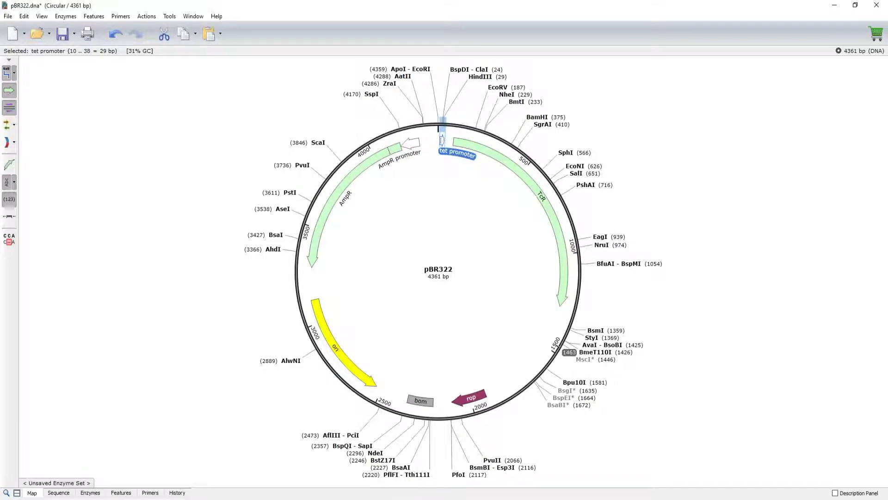
Create a 'Test Feature' over bases 1460–1758, then hide it from the map.
drag(561, 343, 520, 388)
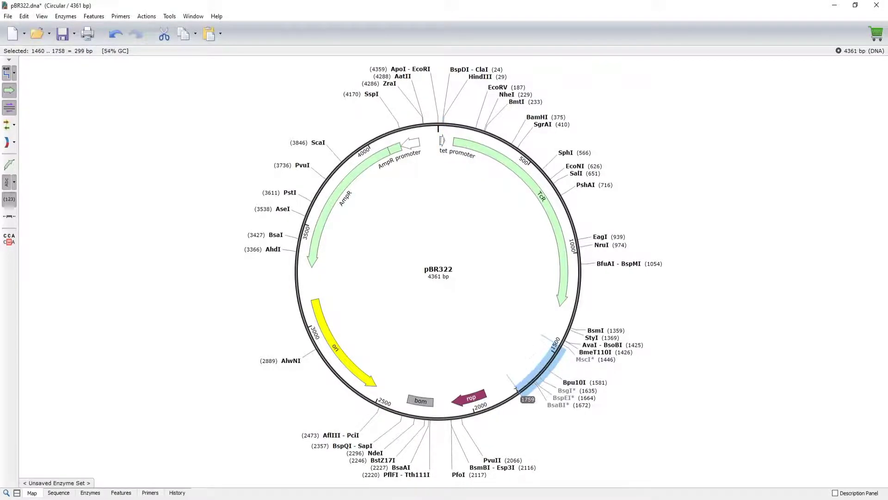
click(53, 493)
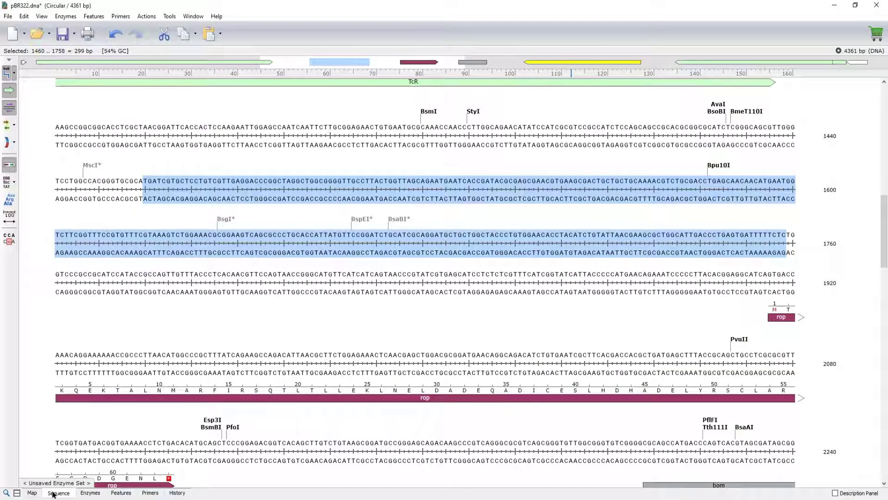
click(94, 16)
click(112, 28)
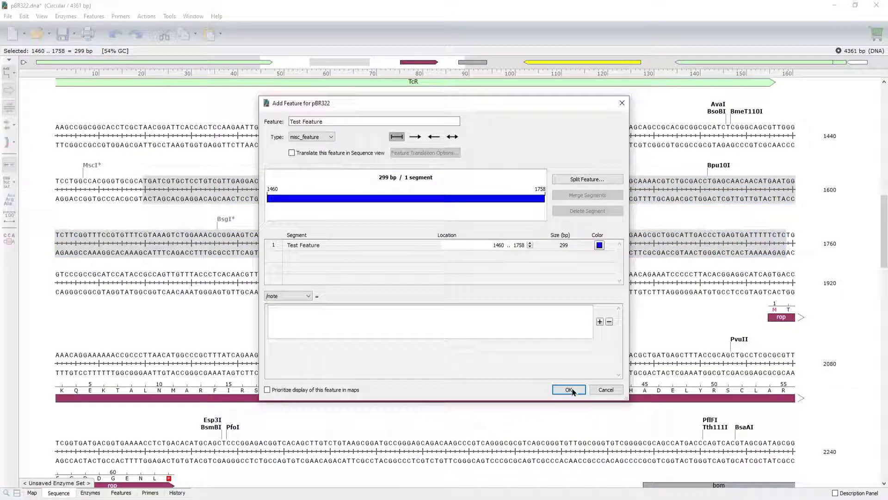
click(570, 390)
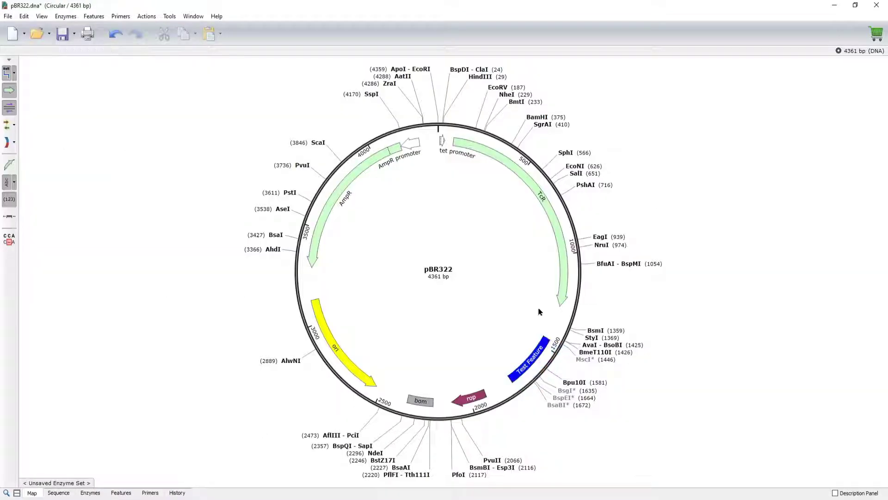
right_click(539, 350)
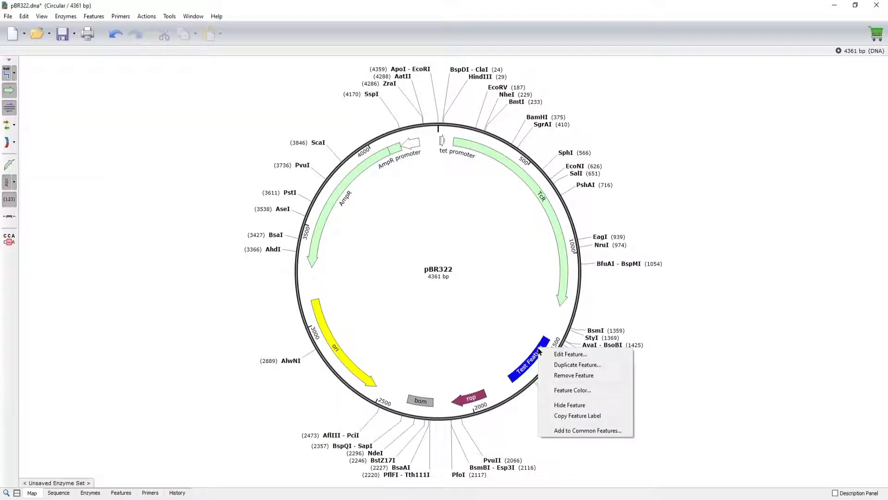
click(570, 405)
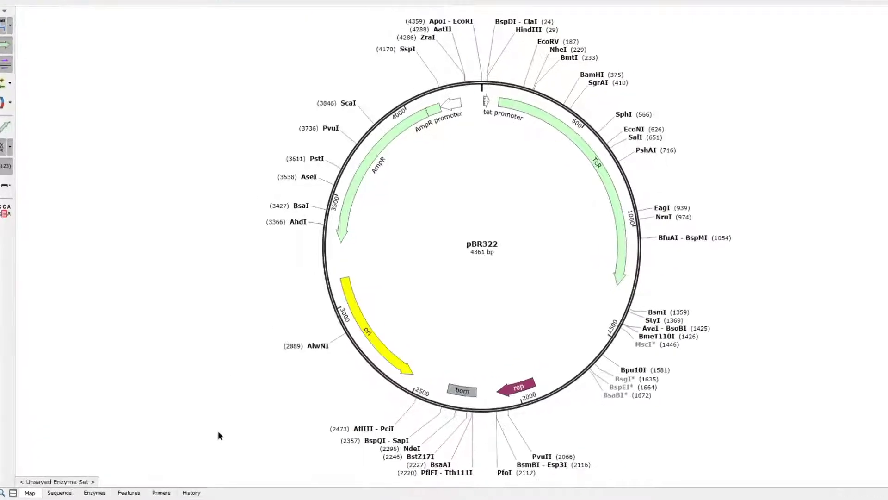
In the Features list, turn off full descriptions and hide AmpR and ori.
click(135, 493)
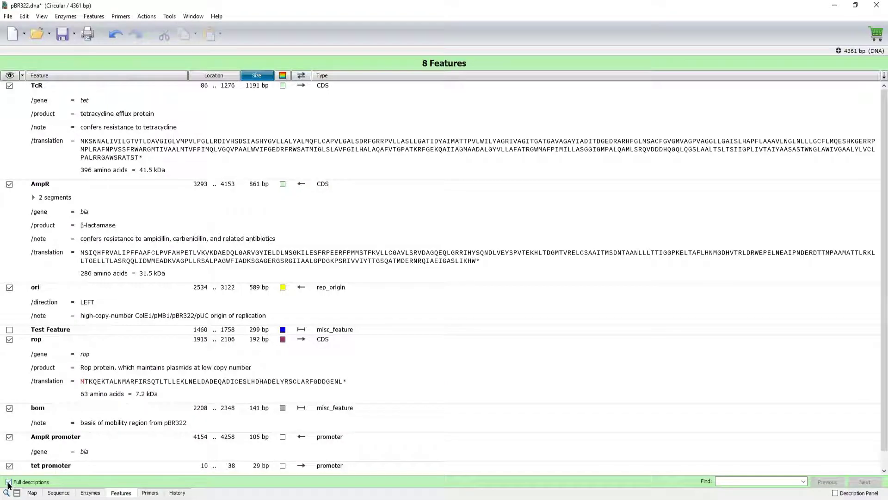
click(8, 481)
click(9, 96)
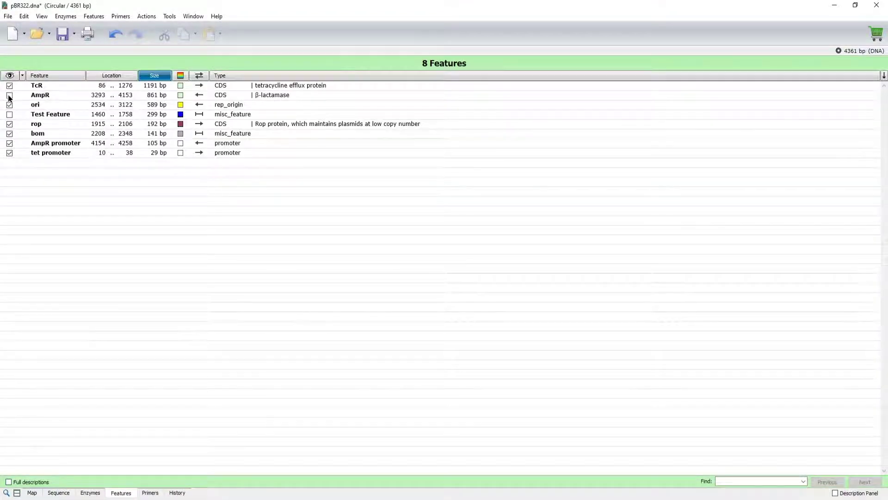
click(10, 105)
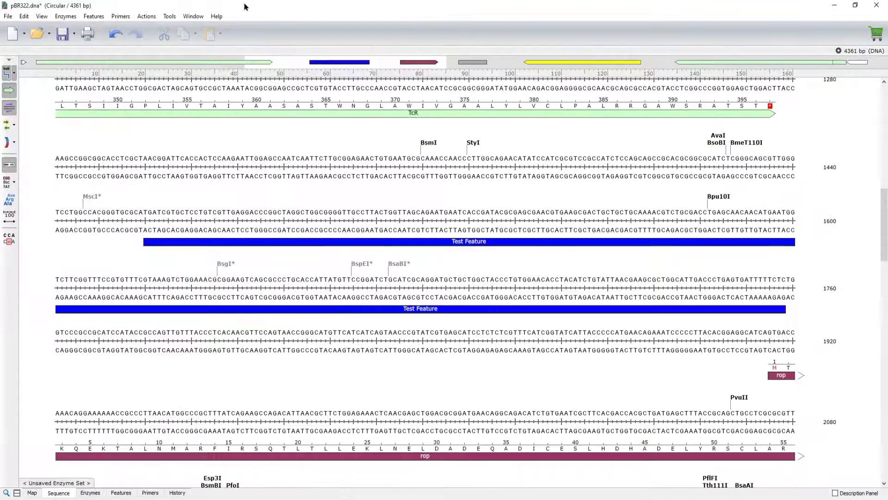
Add a top-strand 'Demo Forward Primer' at 1423–1439, then select 1769–1788 for the reverse primer.
drag(792, 166, 712, 164)
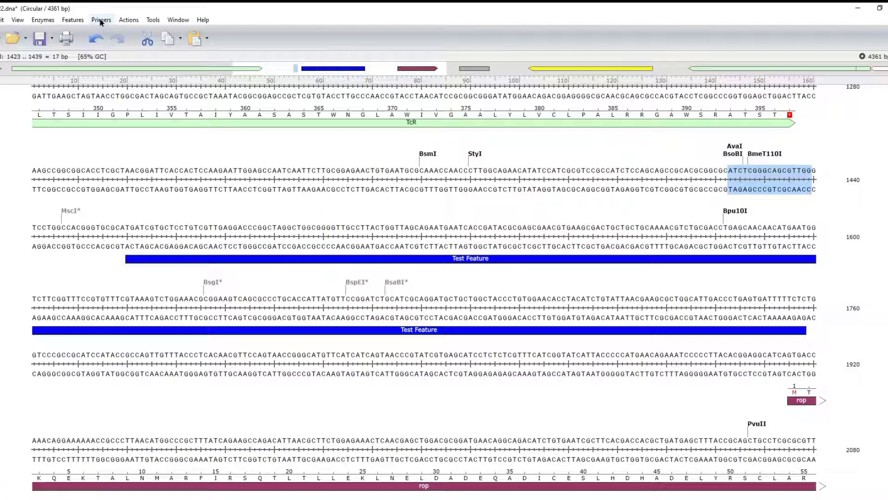
click(100, 20)
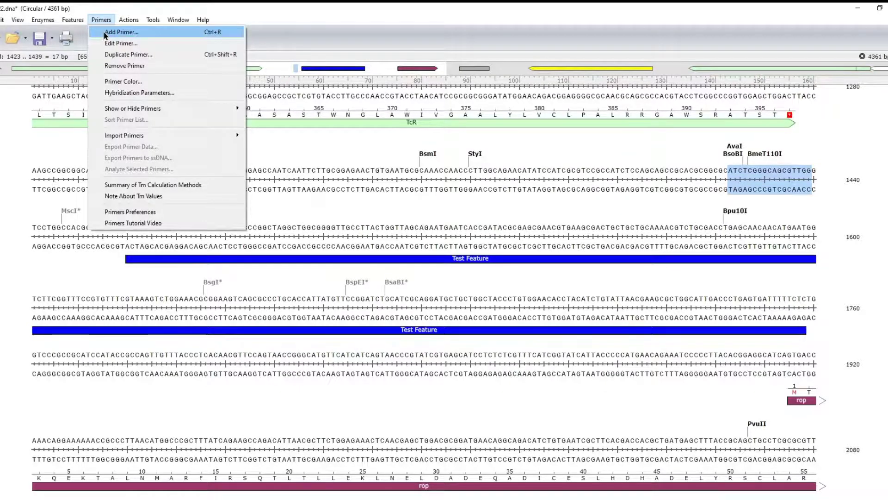
click(122, 32)
click(419, 295)
text(Demo Forward Primer)
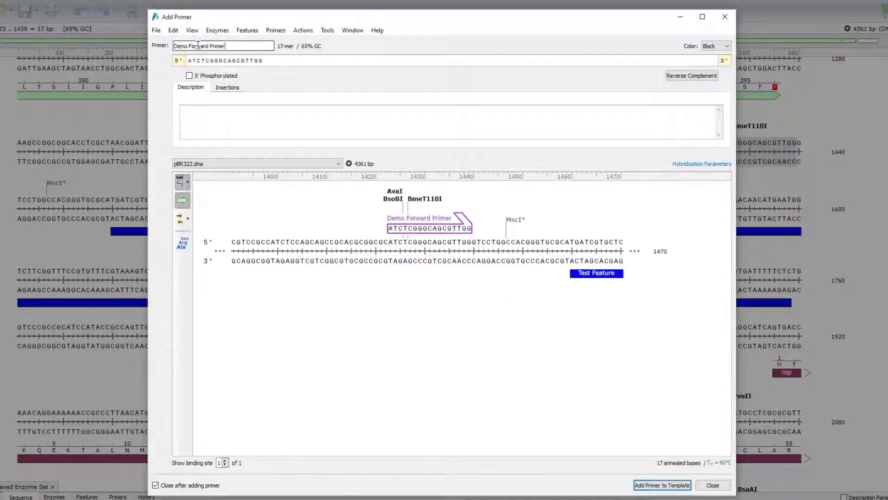
click(663, 485)
drag(56, 327, 135, 329)
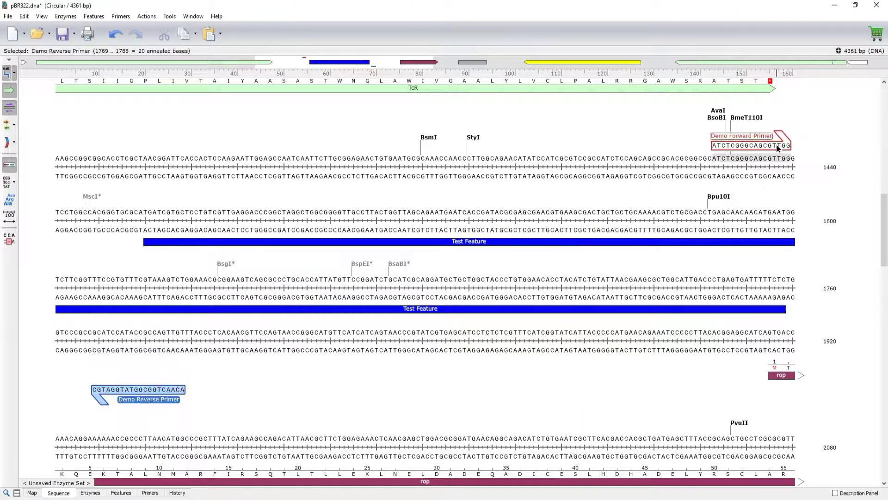
key(ctrl+1)
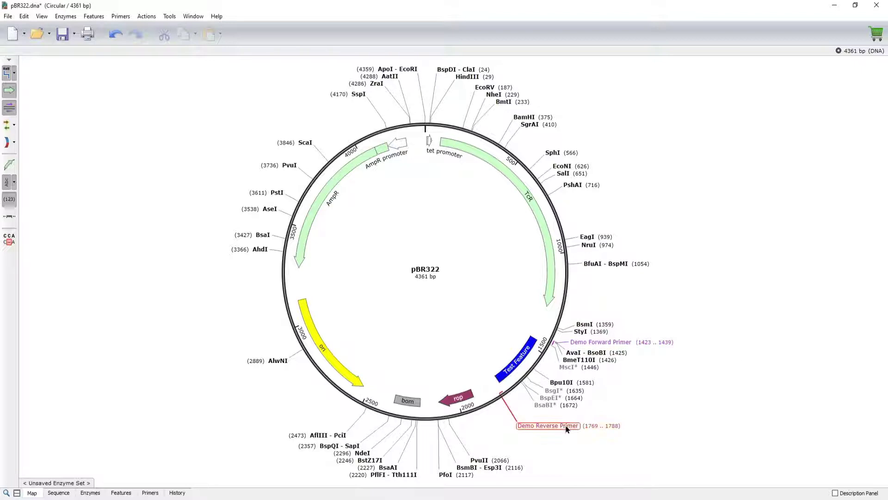
click(10, 110)
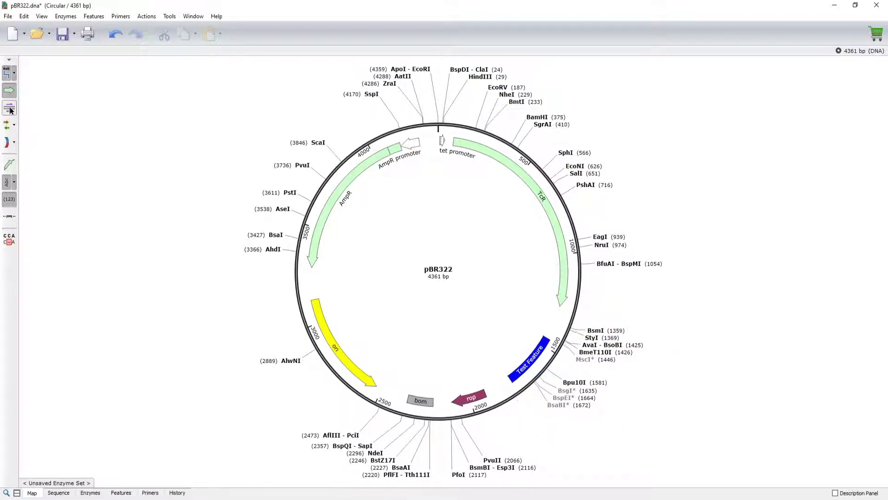
click(10, 110)
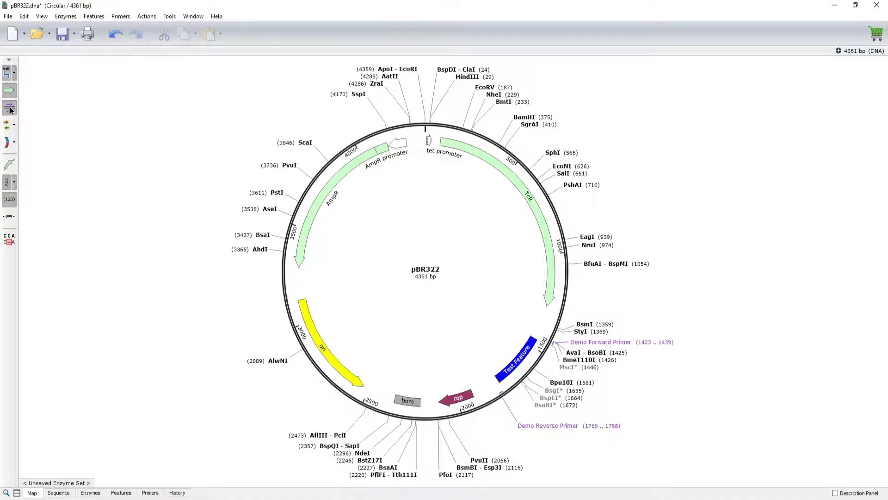
click(59, 492)
click(149, 493)
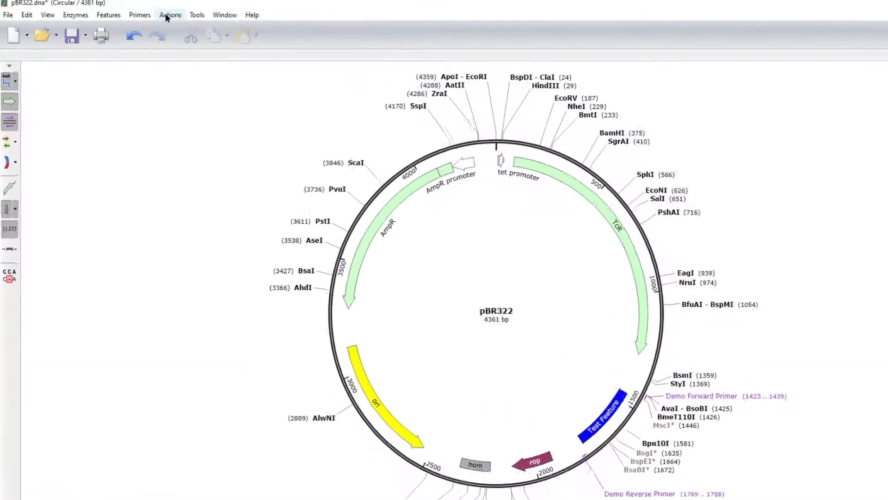
click(163, 16)
mouse_move(159, 151)
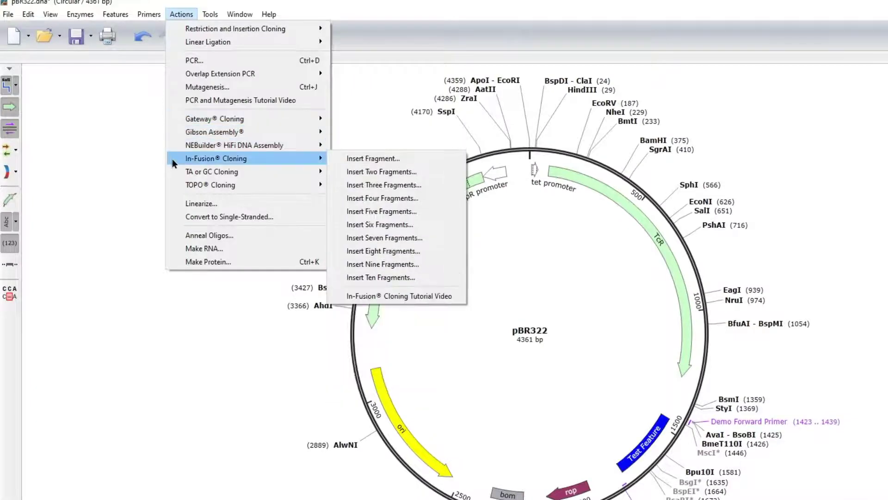
mouse_move(171, 187)
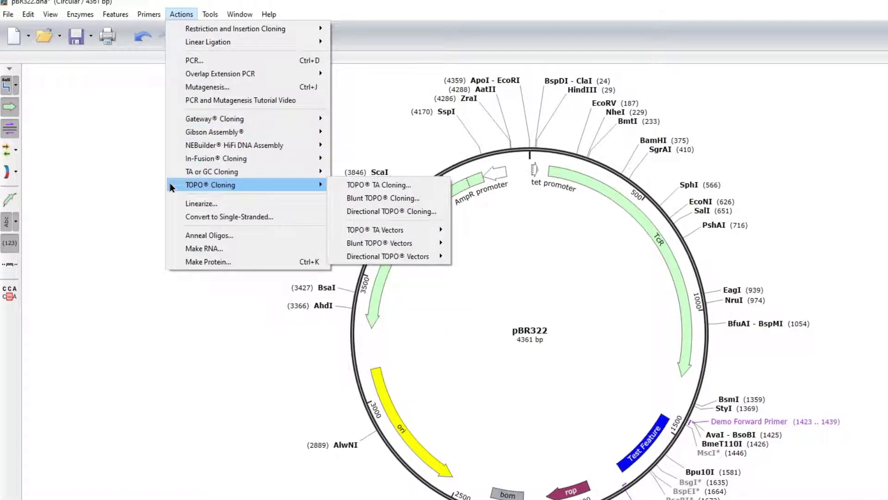
click(122, 170)
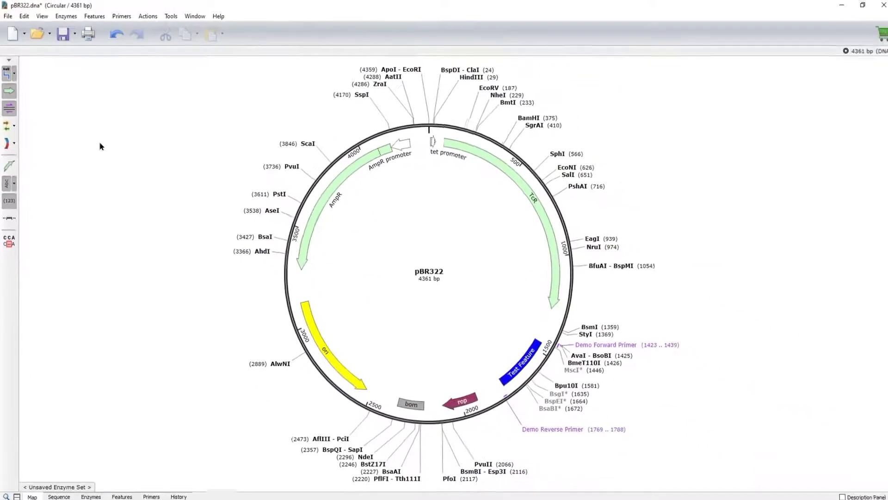